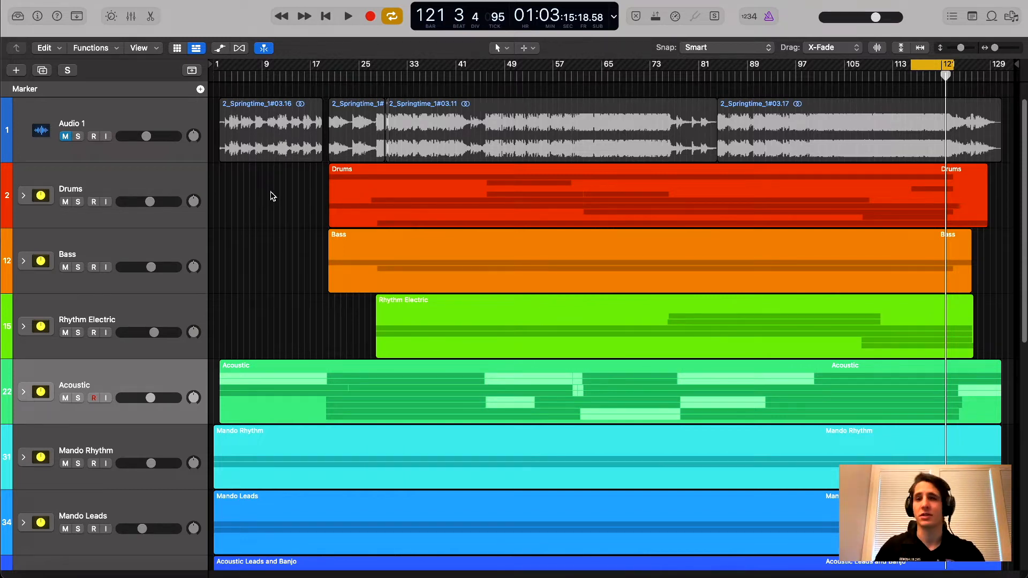
Look over the track stacks from the drums down to the vocals and play the looped section near the song's end.
scroll(271, 196, "down", 3)
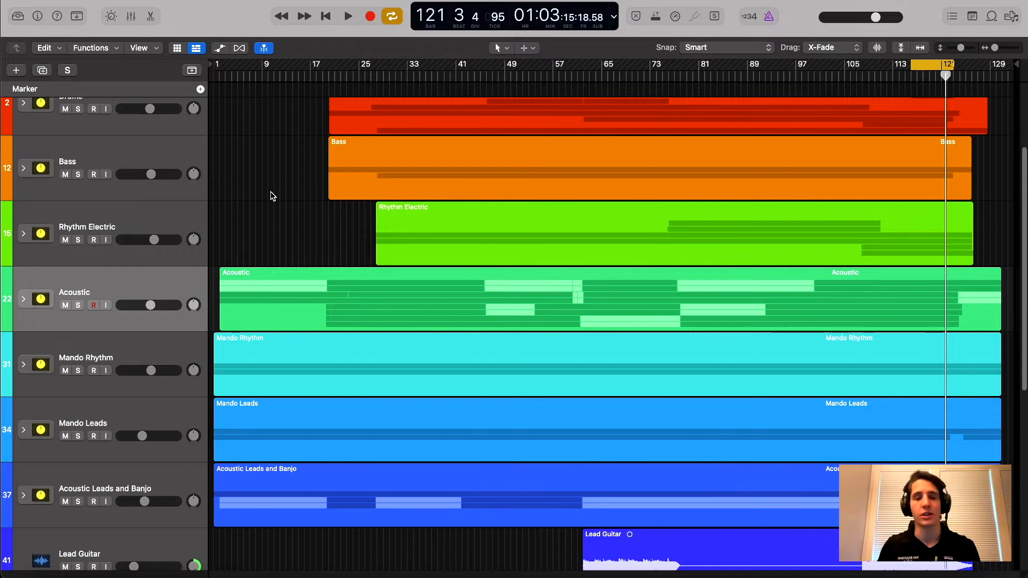
scroll(271, 196, "down", 5)
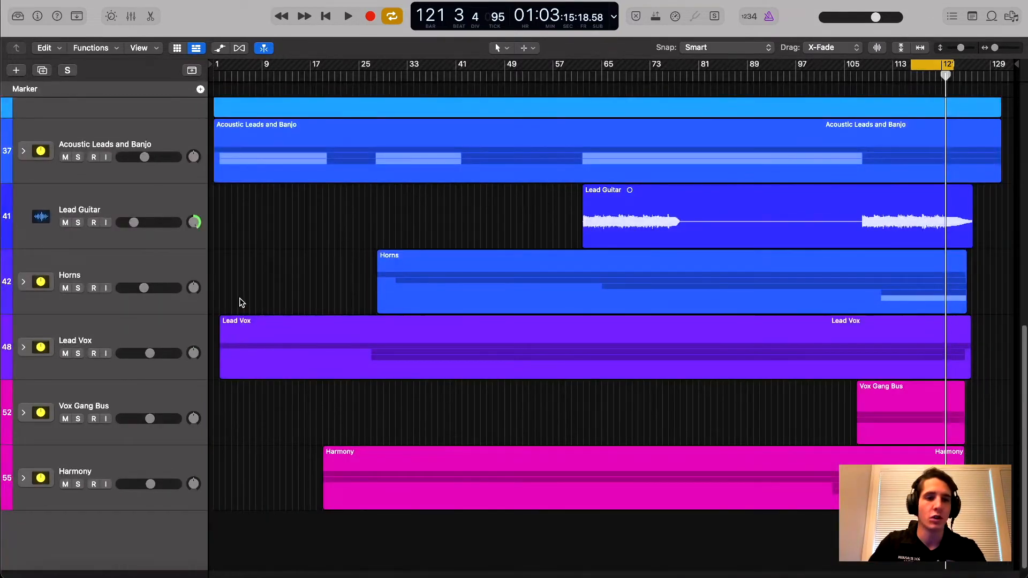
left_click(172, 331)
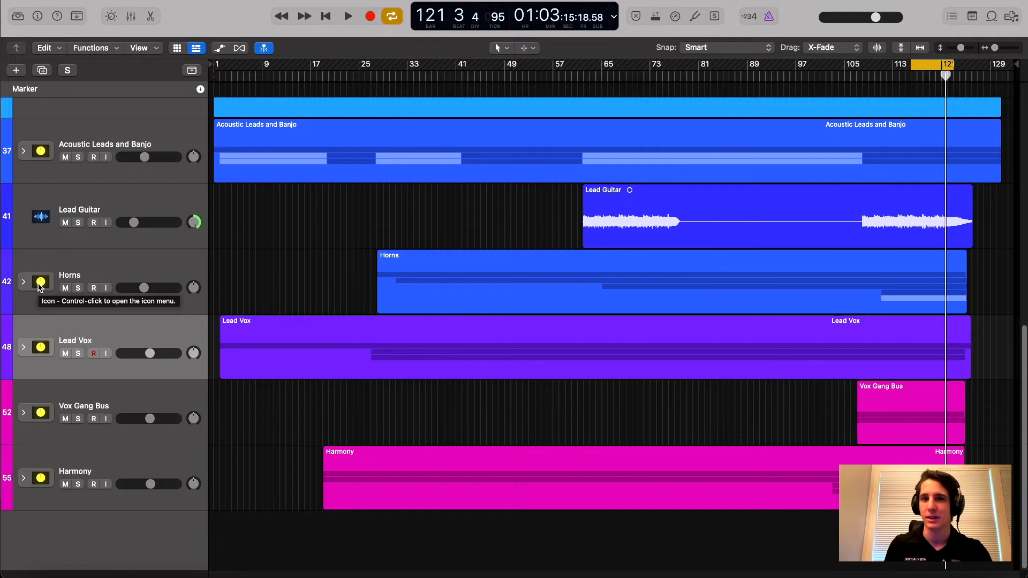
key("space")
scroll(321, 257, "up", 2)
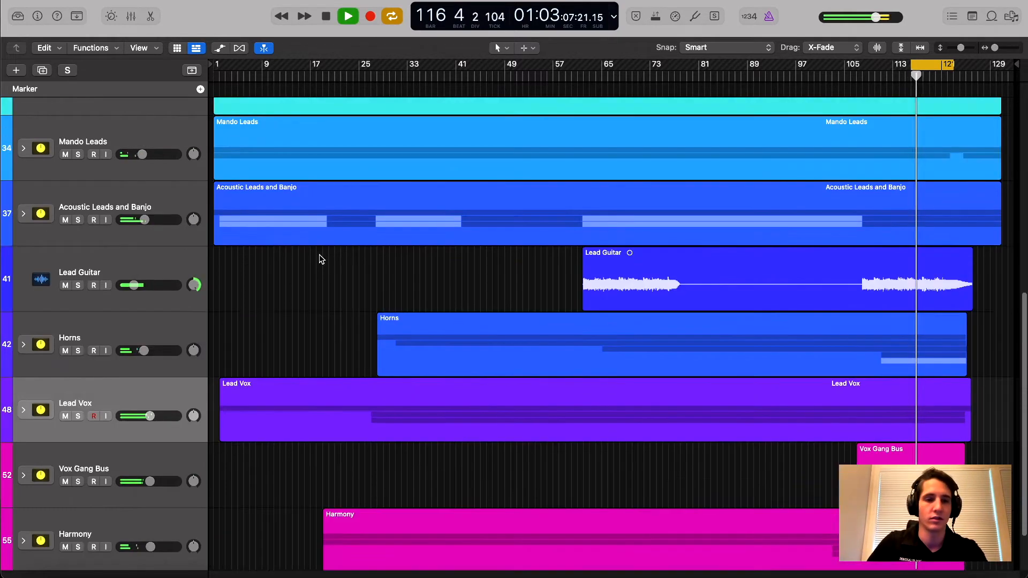
key("XF86AudioLowerVolume")
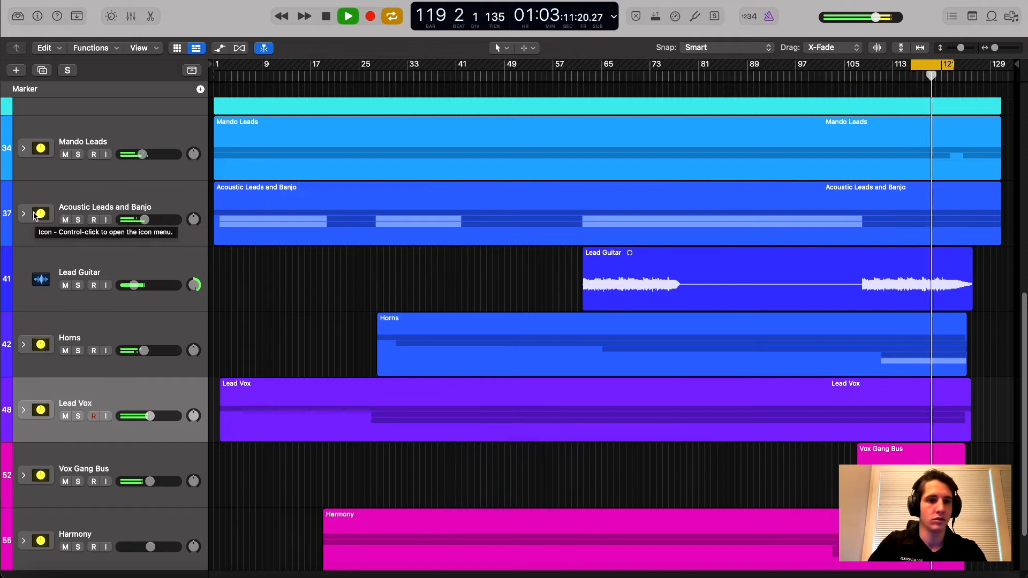
Mute and unmute the Acoustic Leads and Banjo stack, and do the same for Horns, to hear each one's effect.
left_click(65, 220)
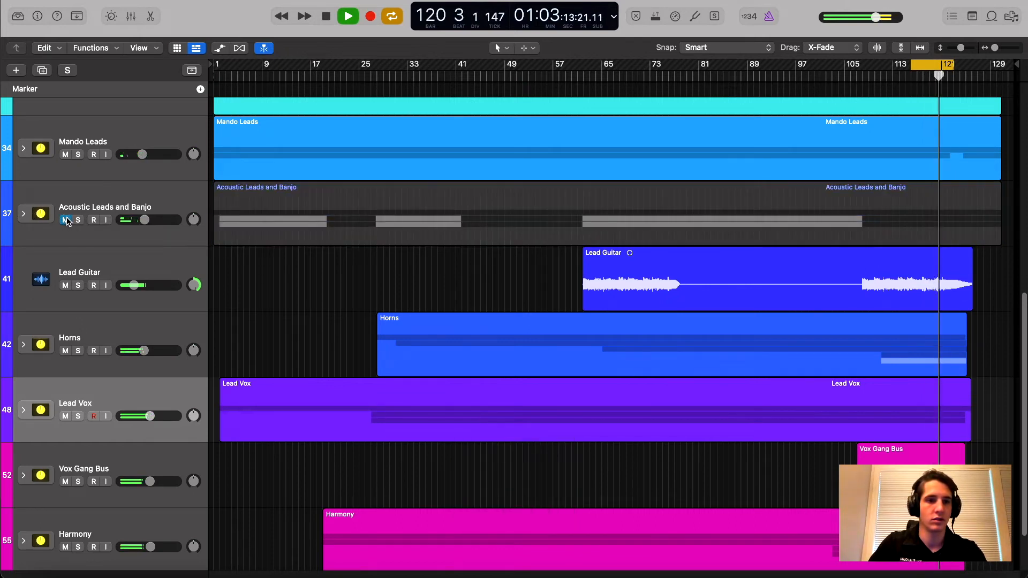
left_click(64, 220)
left_click(64, 350)
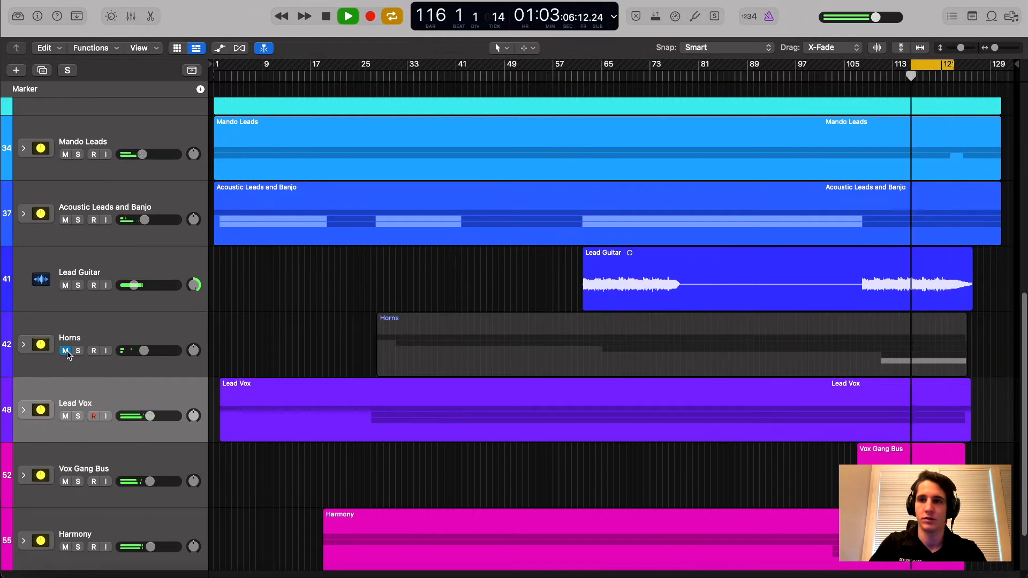
left_click(65, 351)
Briefly mute and unmute Mando Leads and Mando Rhythm in turn to compare the mix without each.
scroll(73, 336, "up", 5)
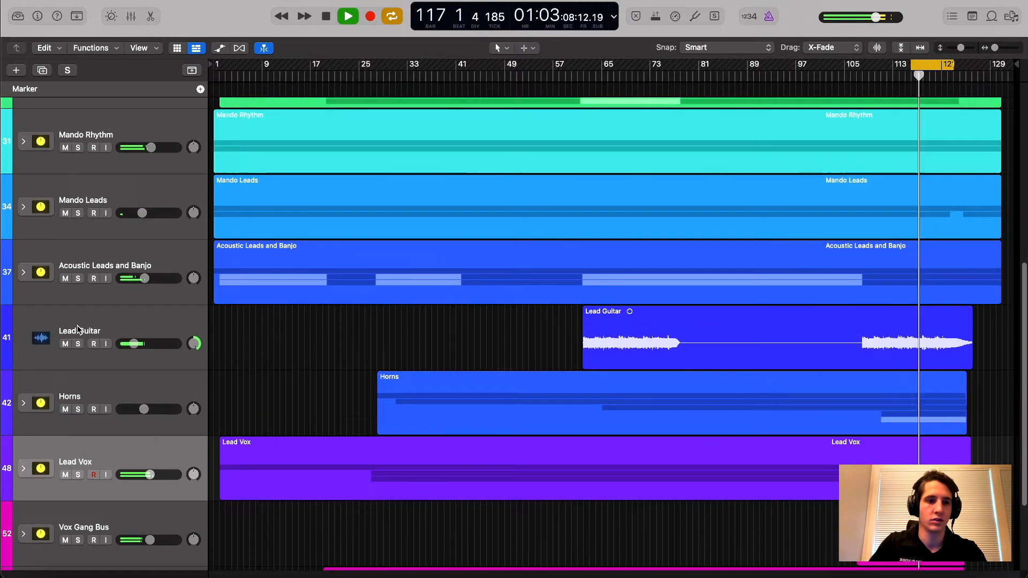
left_click(65, 276)
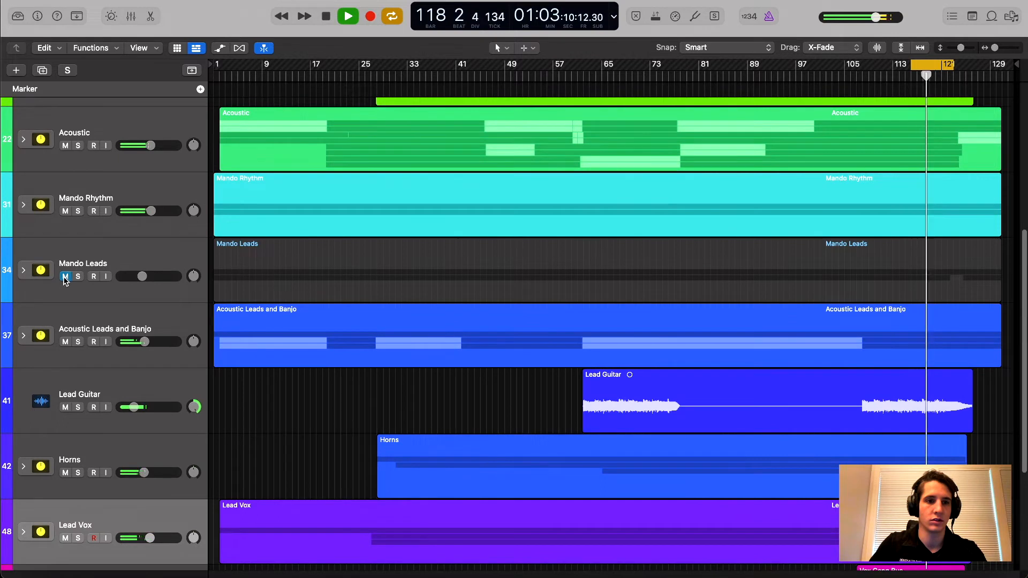
left_click(65, 276)
scroll(64, 273, "up", 1)
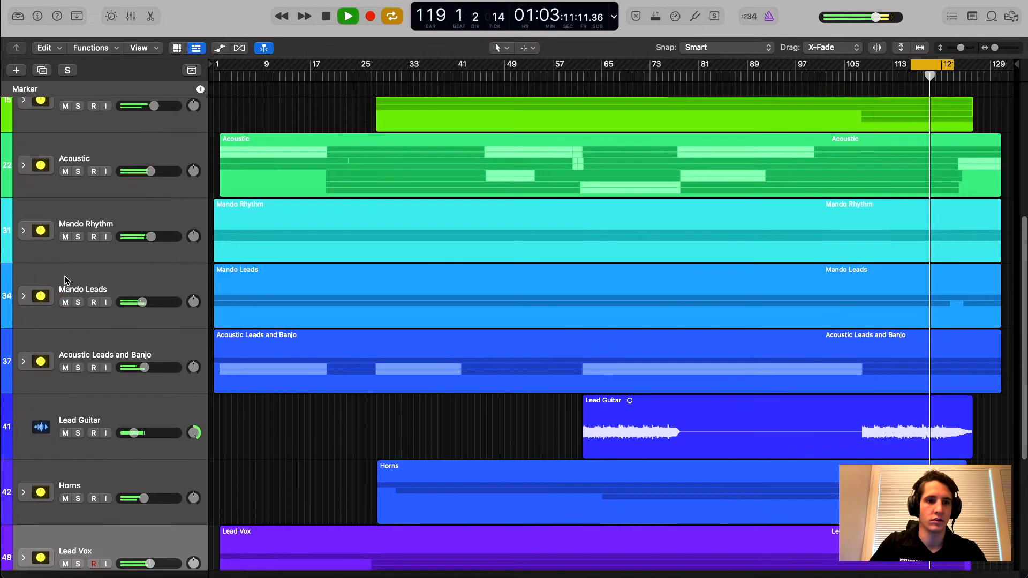
left_click(65, 237)
left_click(65, 236)
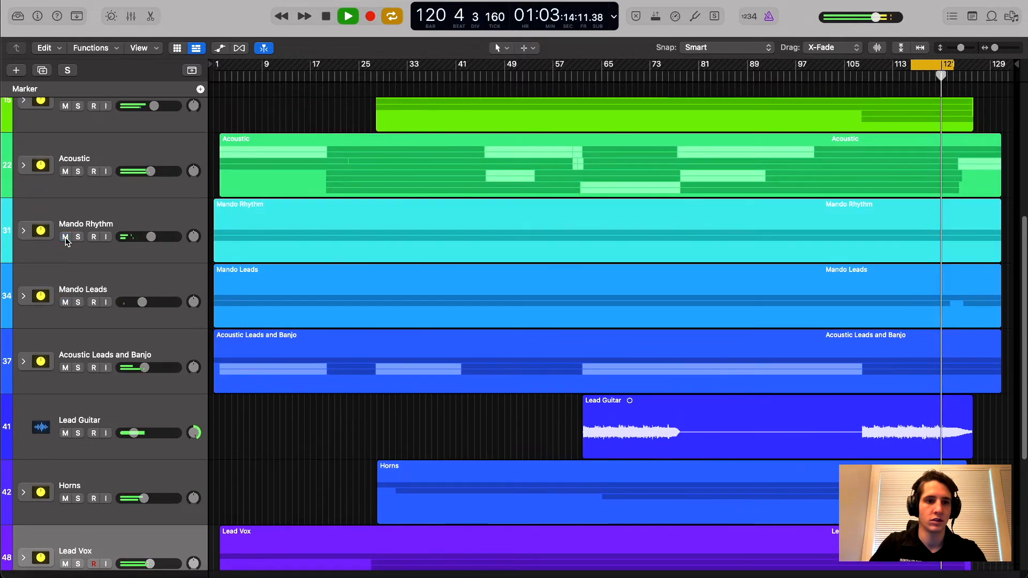
Compare the mix with and without the Acoustic stack by muting and unmuting it twice.
left_click(70, 182)
left_click(64, 171)
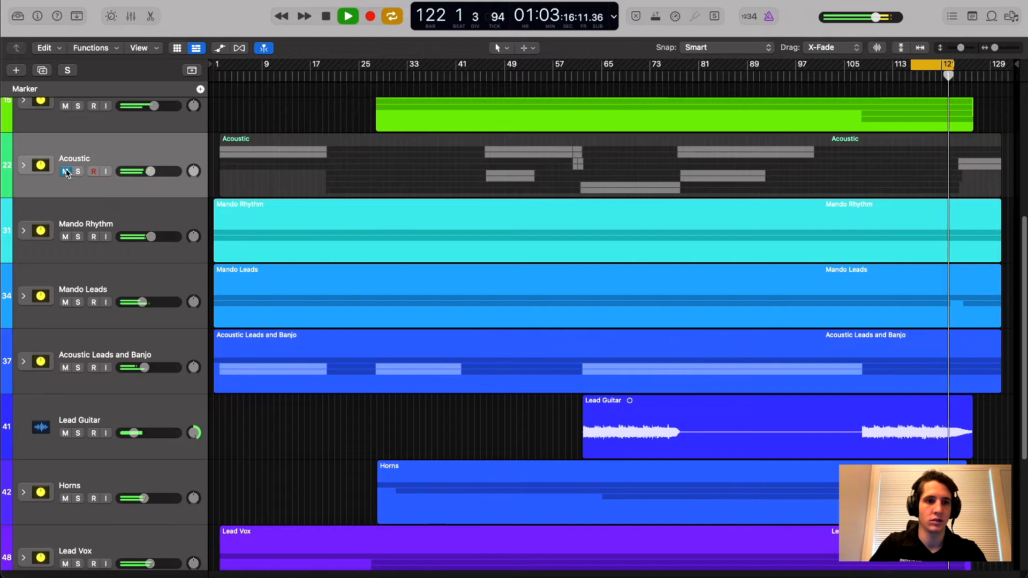
scroll(86, 198, "up", 4)
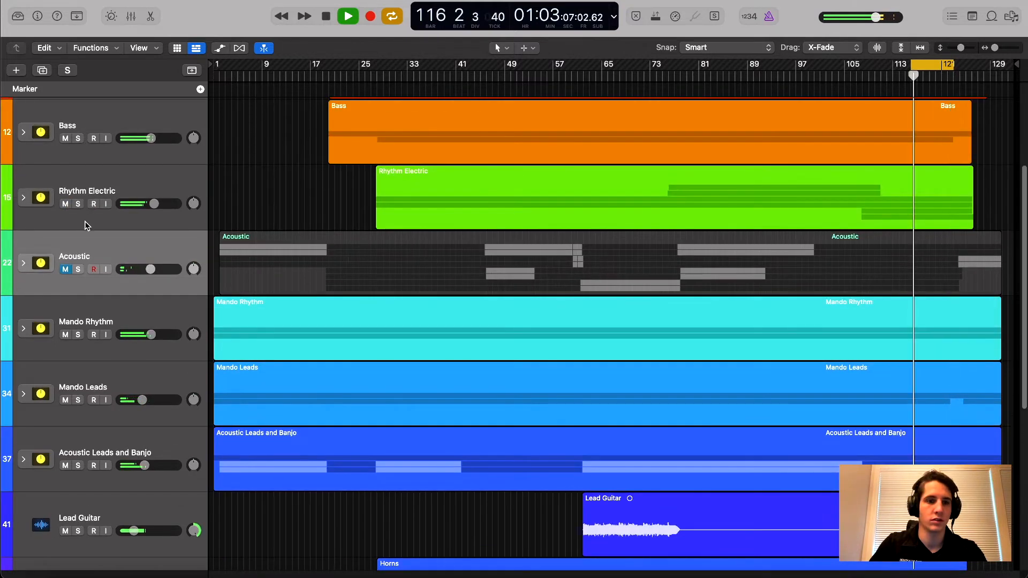
left_click(66, 270)
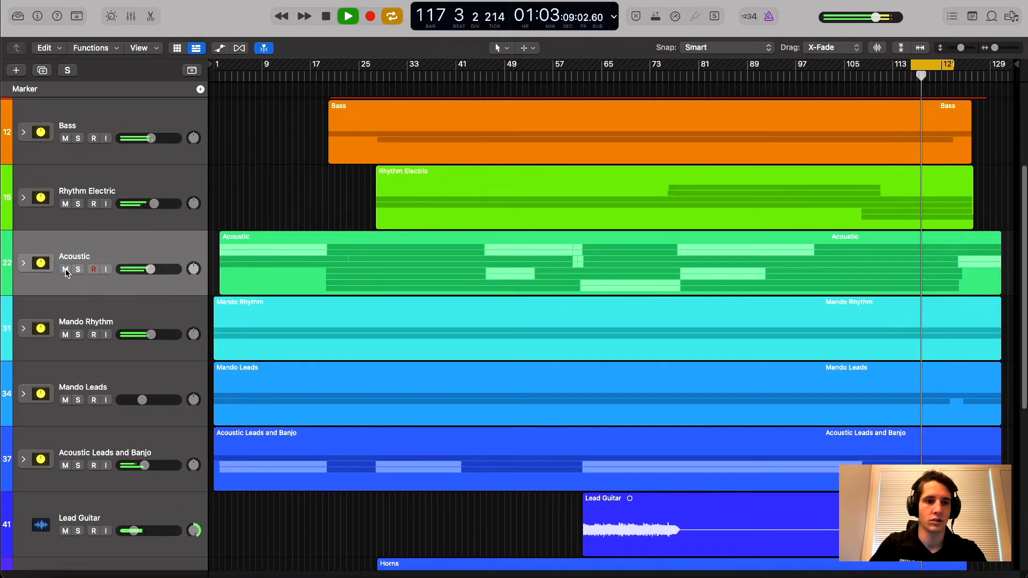
left_click(66, 269)
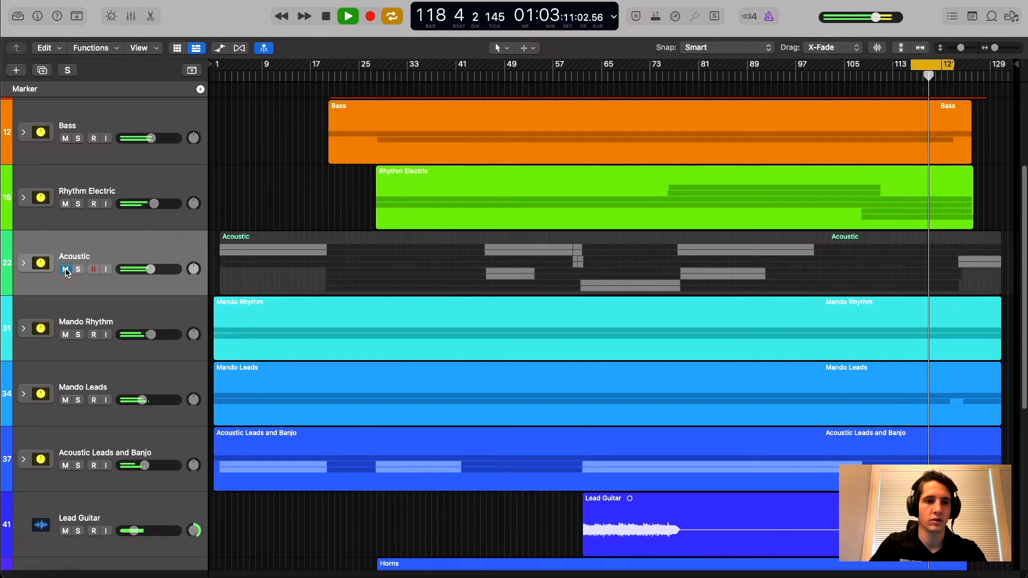
left_click(65, 269)
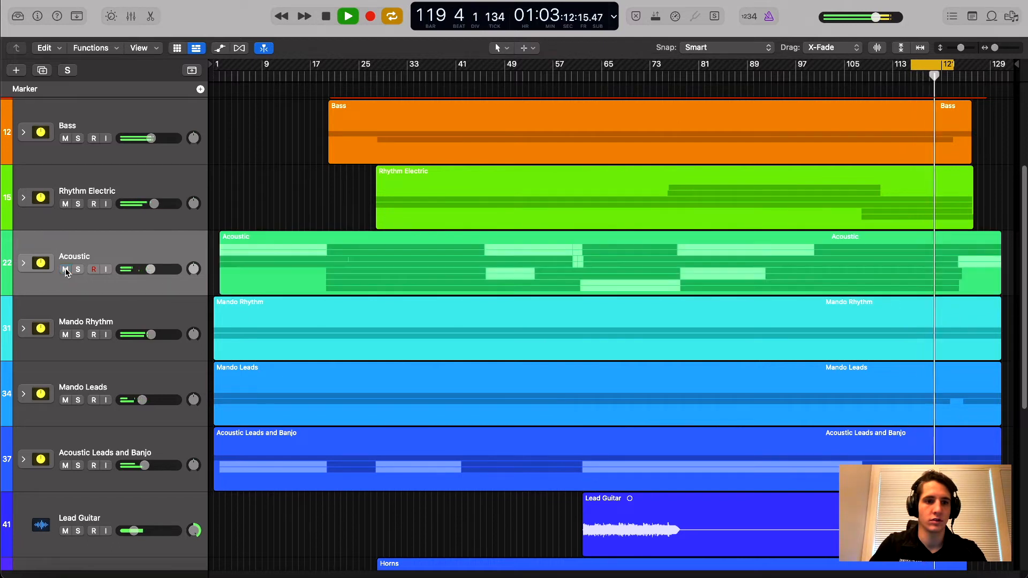
Toggle the Rhythm Electric stack's mute twice to hear the mix without it, leave it unmuted and stop playback.
left_click(65, 204)
scroll(66, 222, "up", 3)
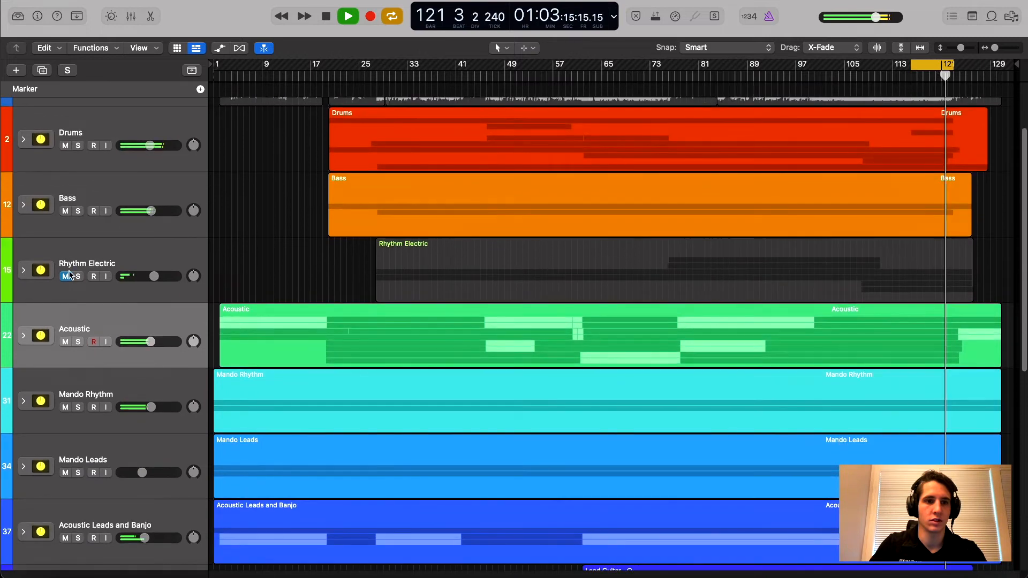
left_click(65, 276)
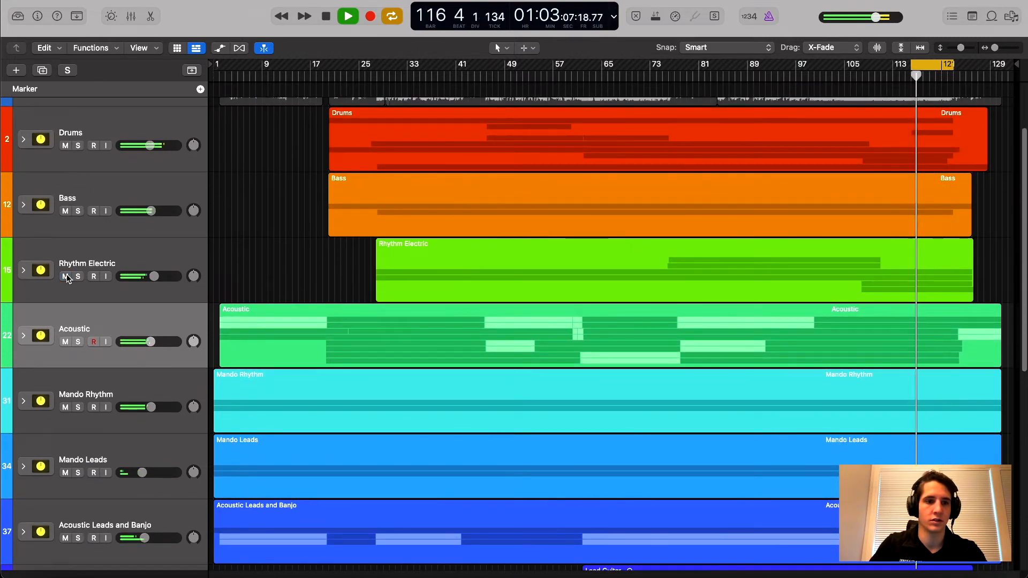
left_click(66, 276)
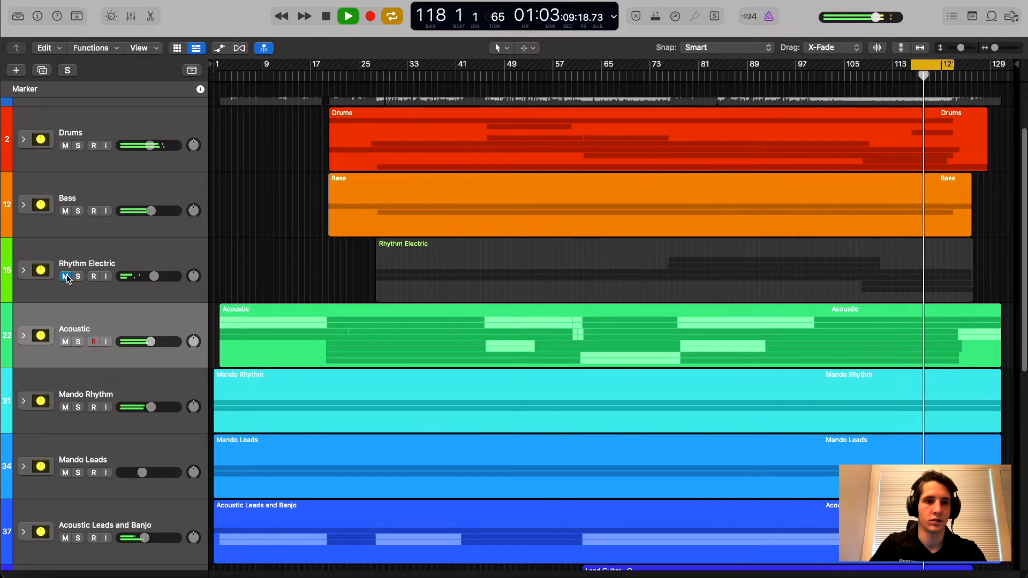
left_click(65, 277)
scroll(275, 184, "up", 2)
key("space")
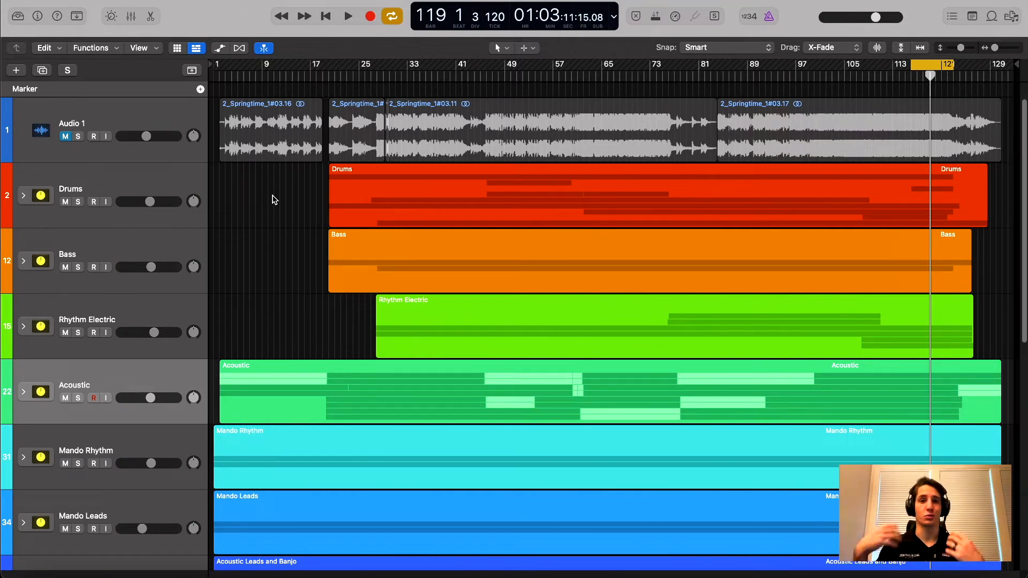
Show the mixer and insert a Channel EQ in an empty effect slot of the Rhythm Electric channel.
scroll(270, 199, "down", 10)
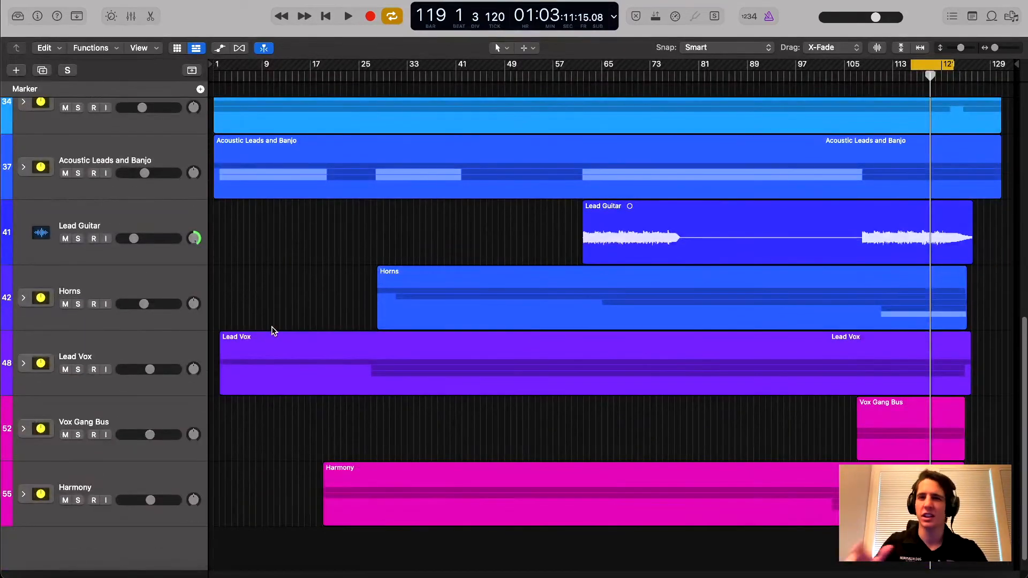
left_click(165, 340)
scroll(297, 301, "up", 4)
scroll(273, 281, "up", 4)
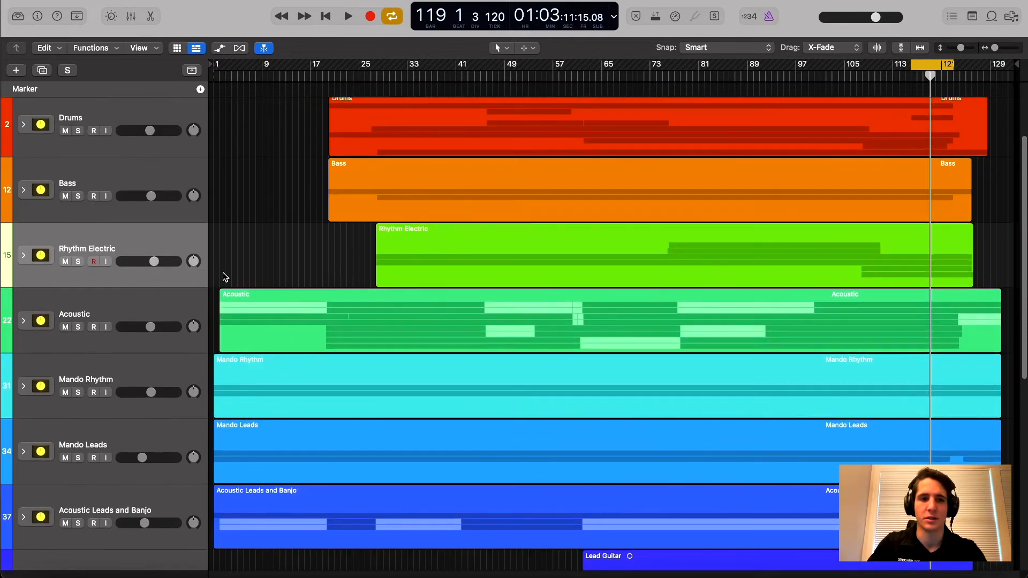
key("x")
scroll(273, 129, "down", 3)
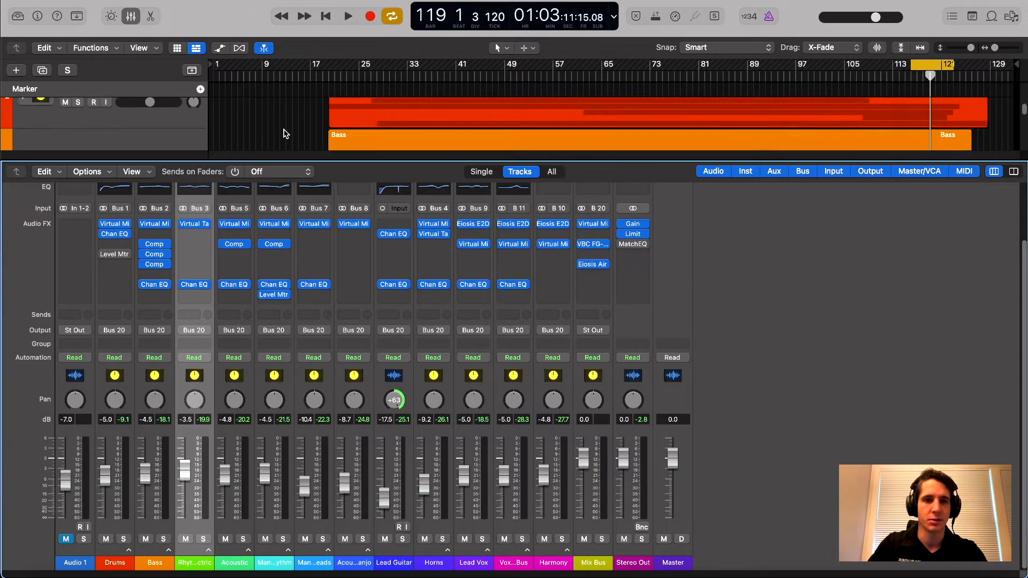
left_click(201, 295)
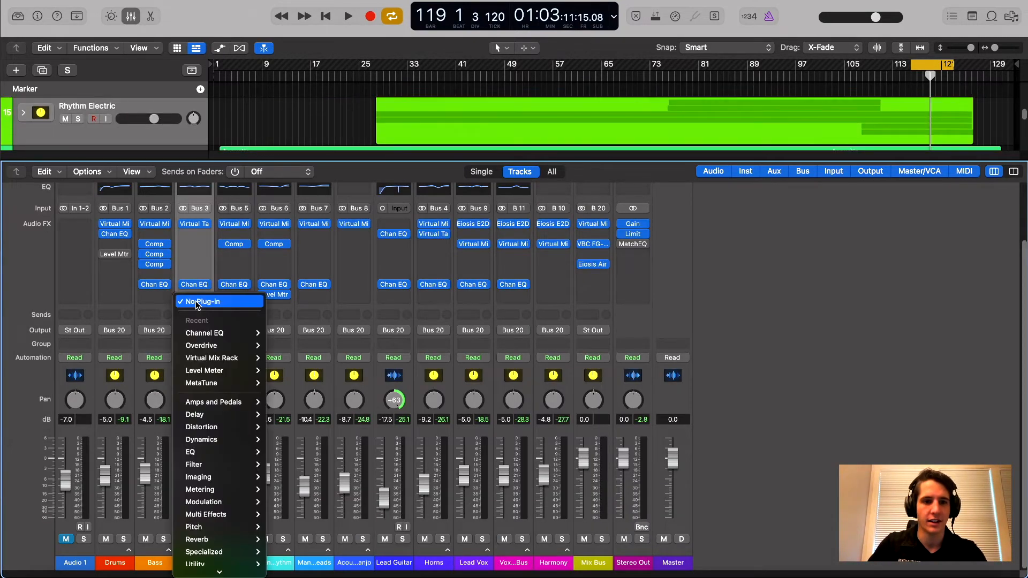
mouse_move(230, 333)
left_click(307, 333)
left_click_drag(606, 141, 496, 453)
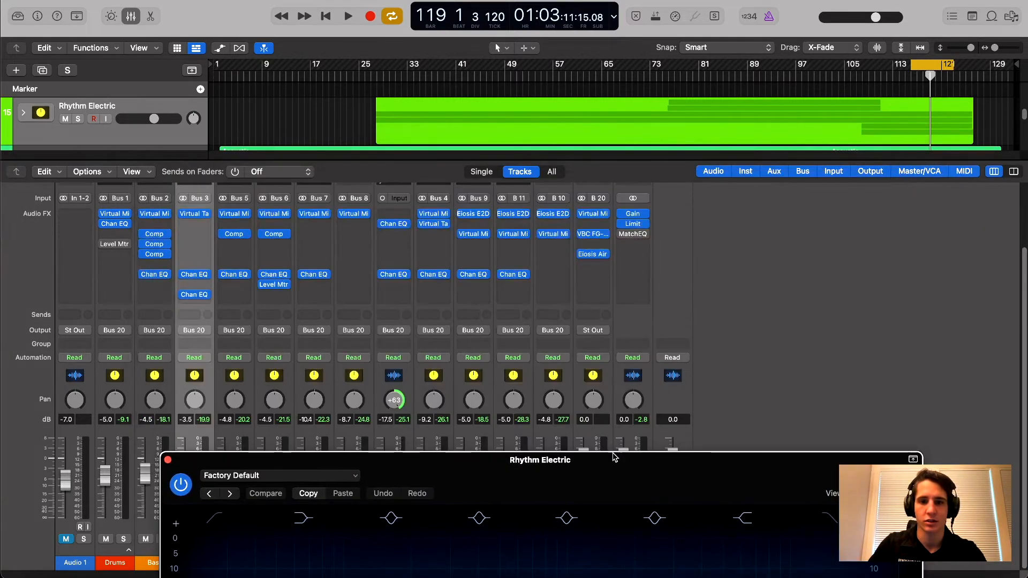
left_click_drag(613, 457, 626, 576)
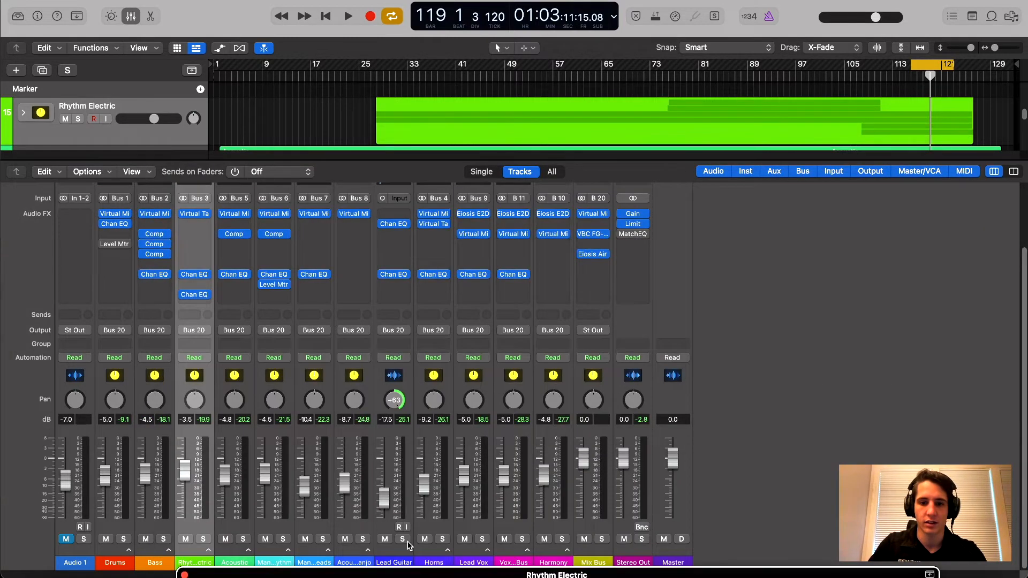
Bring up a Channel EQ for Lead Vox and arrange it with the Rhythm Electric EQ so both curves are visible.
left_click(474, 275)
left_click(710, 27)
left_click(717, 102)
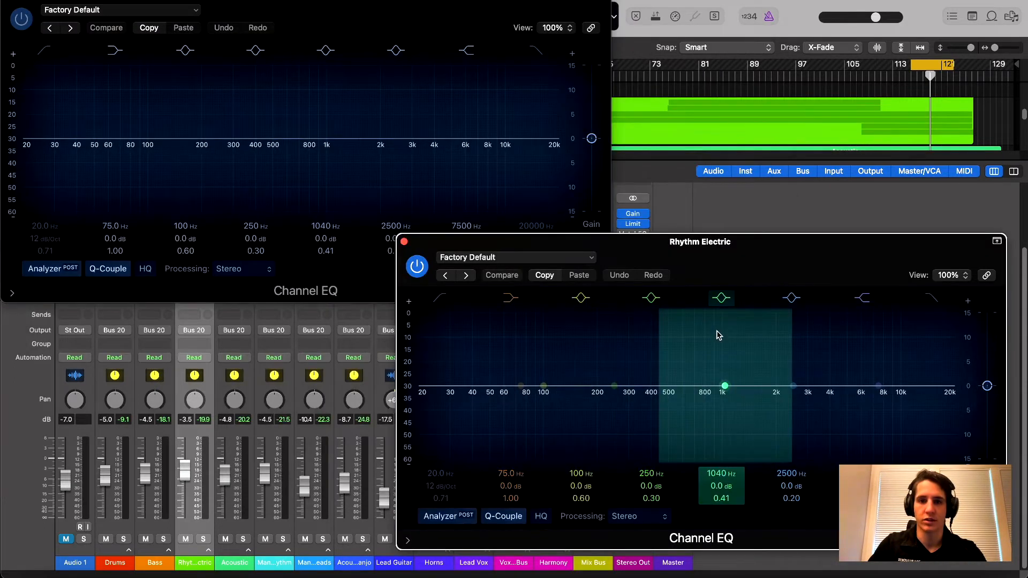
left_click_drag(366, 26, 393, 66)
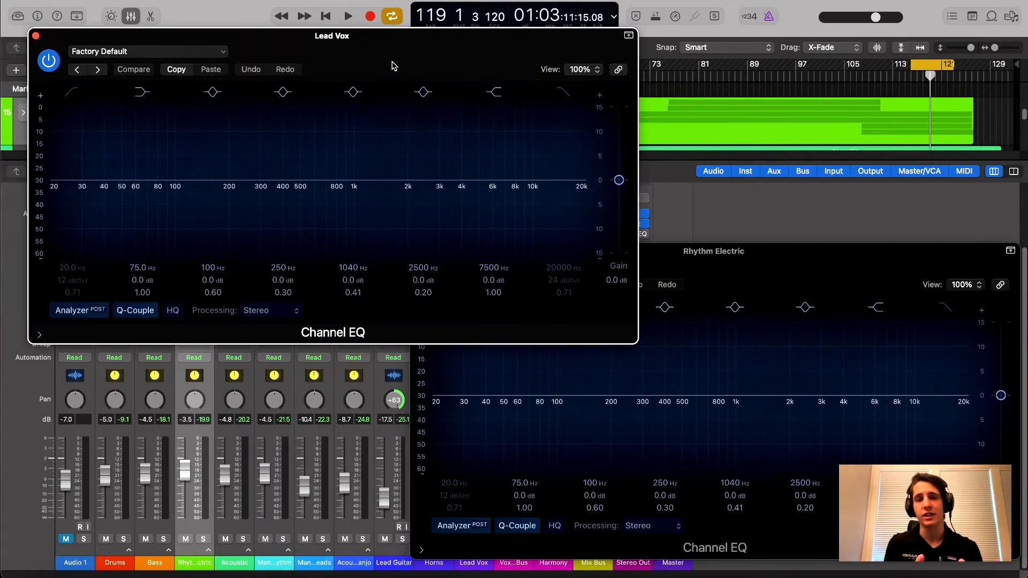
left_click_drag(391, 66, 392, 51)
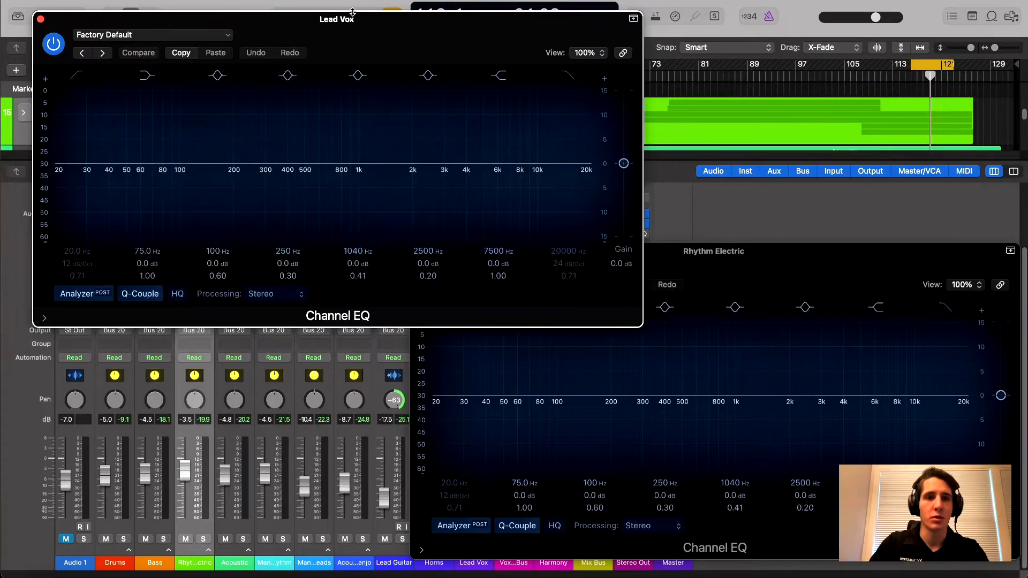
Boost Lead Vox by about 4.5 dB around 1710 Hz and Rhythm Electric by about 2.4 dB around 780 Hz.
left_click_drag(426, 165, 396, 143)
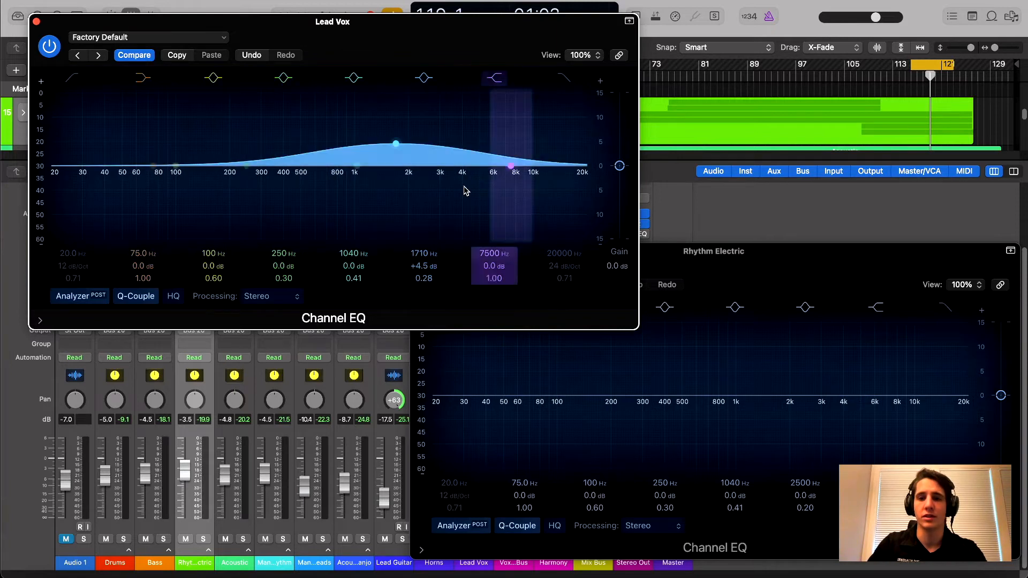
left_click(828, 397)
left_click_drag(828, 397, 718, 384)
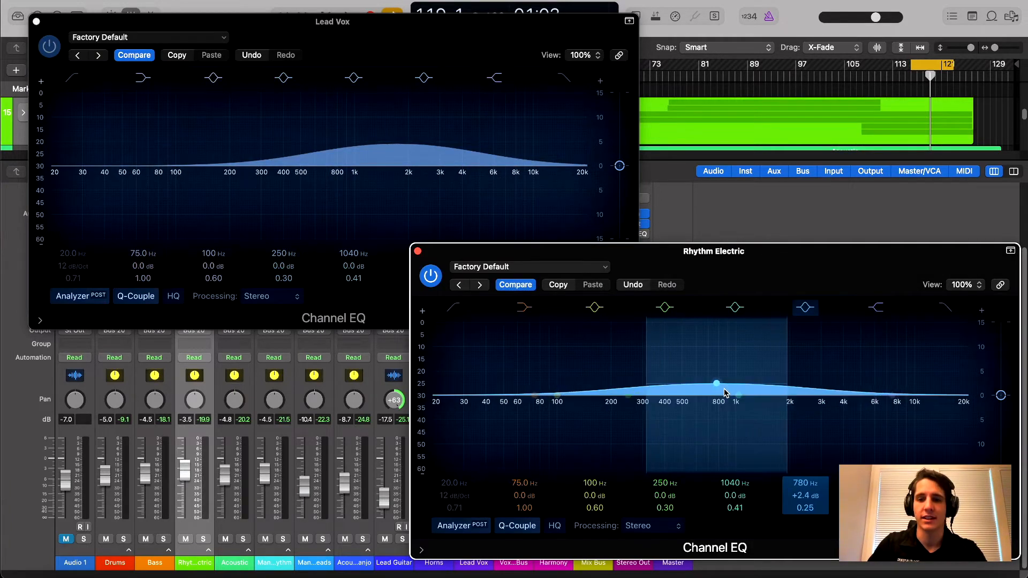
Cut Rhythm Electric by about 3.8 dB around 1020 Hz and set the Lead Vox boost to about +3.2 dB at 1340 Hz.
left_click_drag(397, 144, 359, 155)
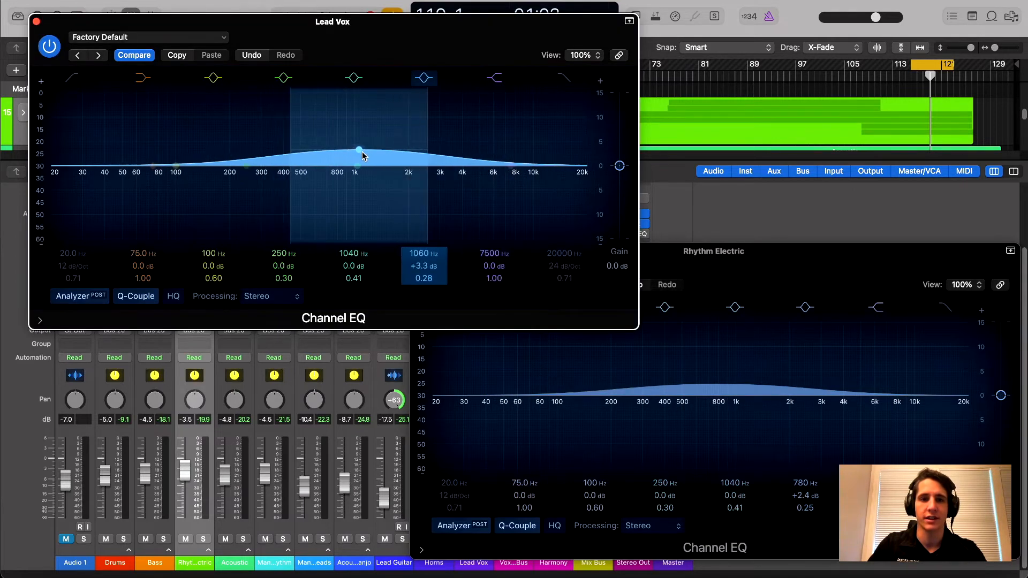
left_click_drag(716, 384, 739, 432)
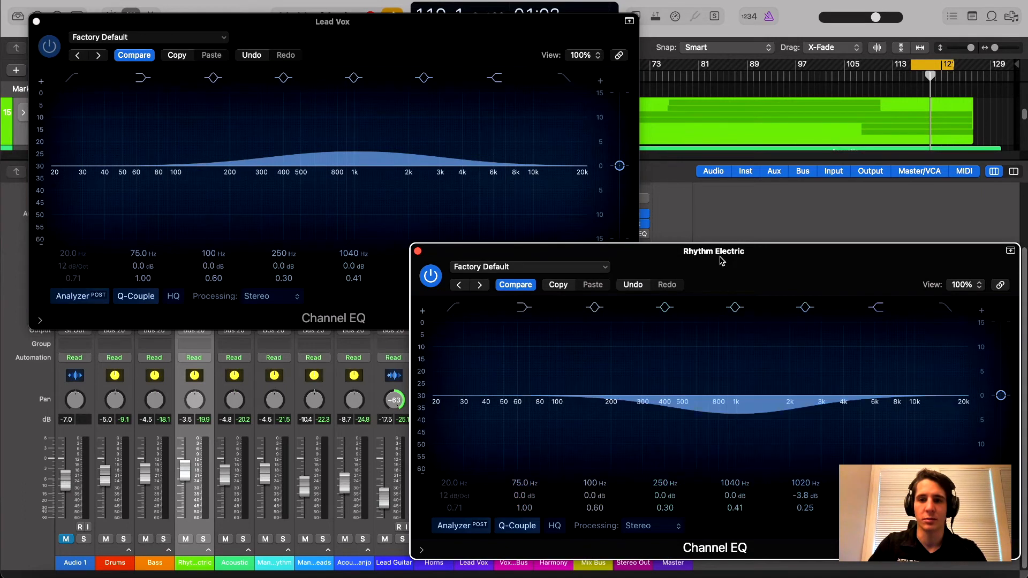
left_click_drag(717, 257, 714, 240)
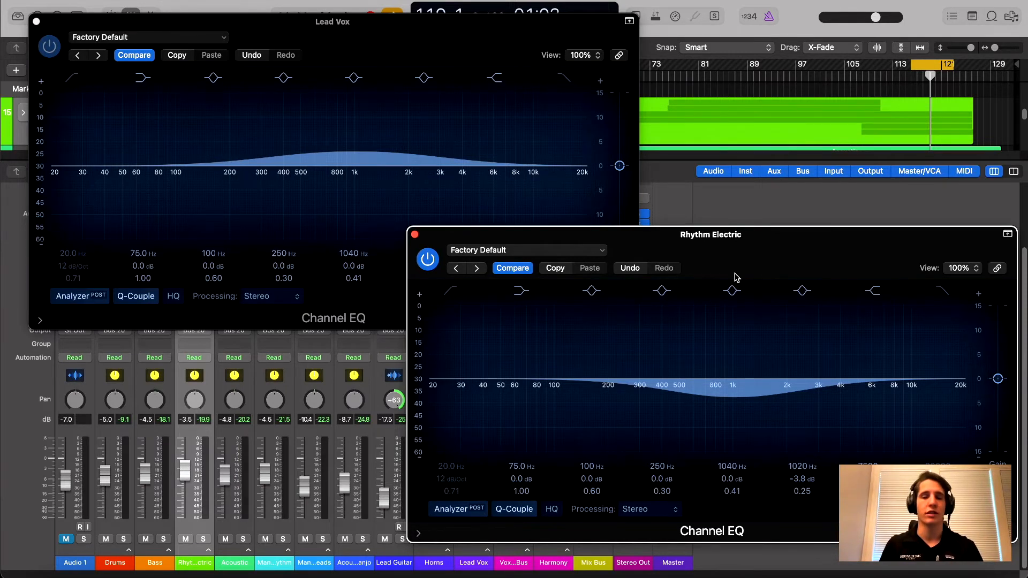
left_click_drag(355, 156, 378, 153)
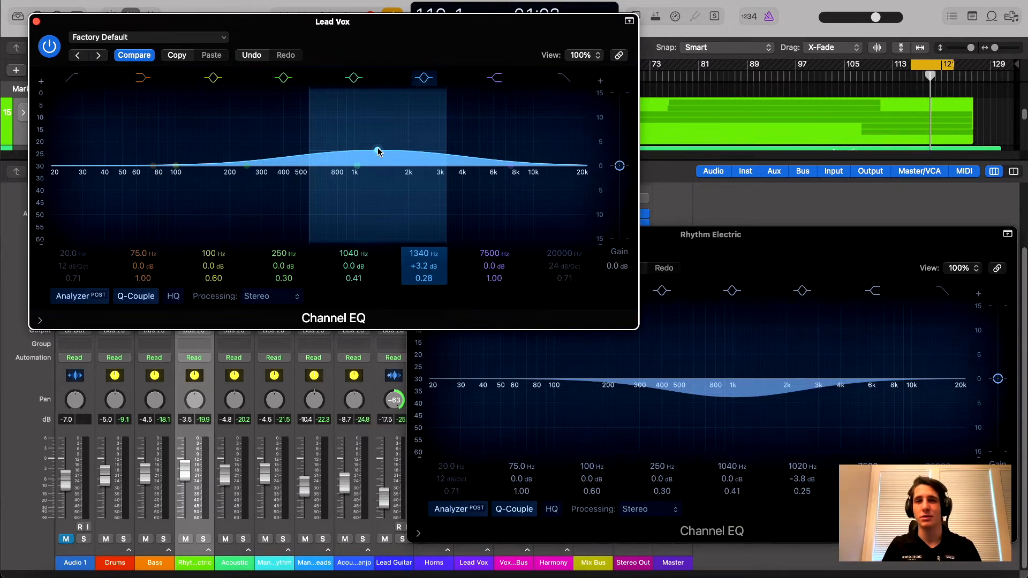
Lower the Lead Vox boost to about +0.1 dB at 1320 Hz and bypass the Rhythm Electric EQ.
left_click_drag(378, 153, 377, 165)
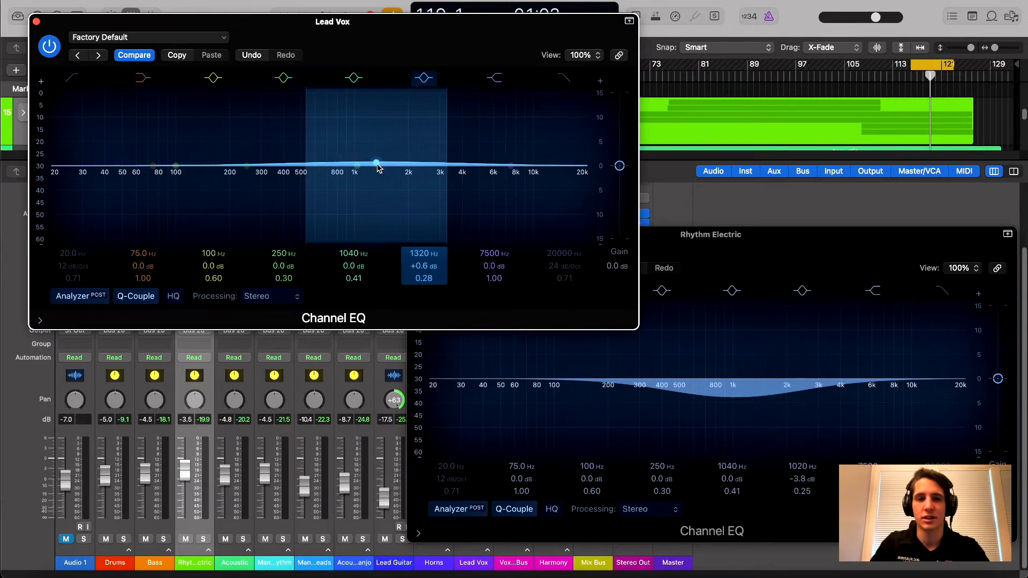
left_click(853, 250)
left_click(415, 47)
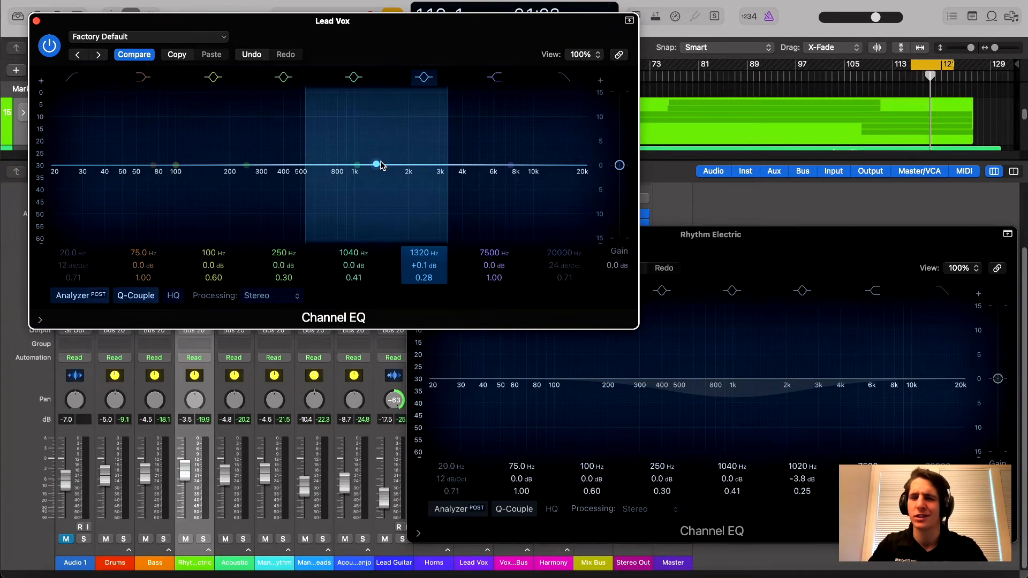
Play the looped section while raising the Lead Vox boost to about +1.5 dB around 1230 Hz, and stop playback.
left_click_drag(411, 50, 422, 64)
key("space")
mouse_move(388, 177)
left_mouse_down()
mouse_move(221, 165)
mouse_move(214, 132)
mouse_move(259, 115)
mouse_move(367, 115)
mouse_move(545, 138)
mouse_move(441, 127)
mouse_move(461, 115)
mouse_move(252, 115)
mouse_move(433, 107)
mouse_move(394, 121)
mouse_move(378, 161)
mouse_move(367, 160)
mouse_move(381, 171)
left_mouse_up()
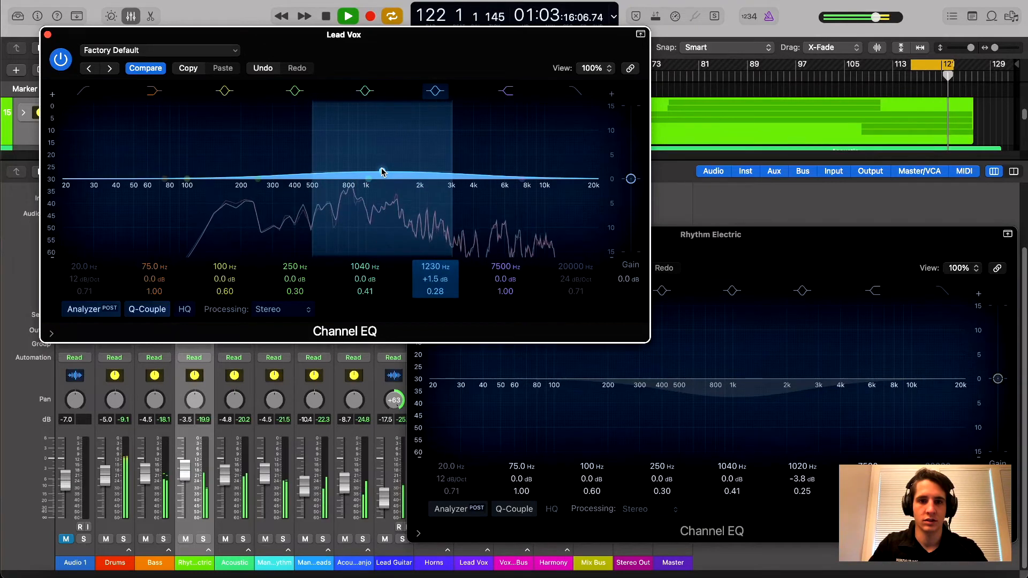
left_click_drag(393, 62, 408, 62)
key("space")
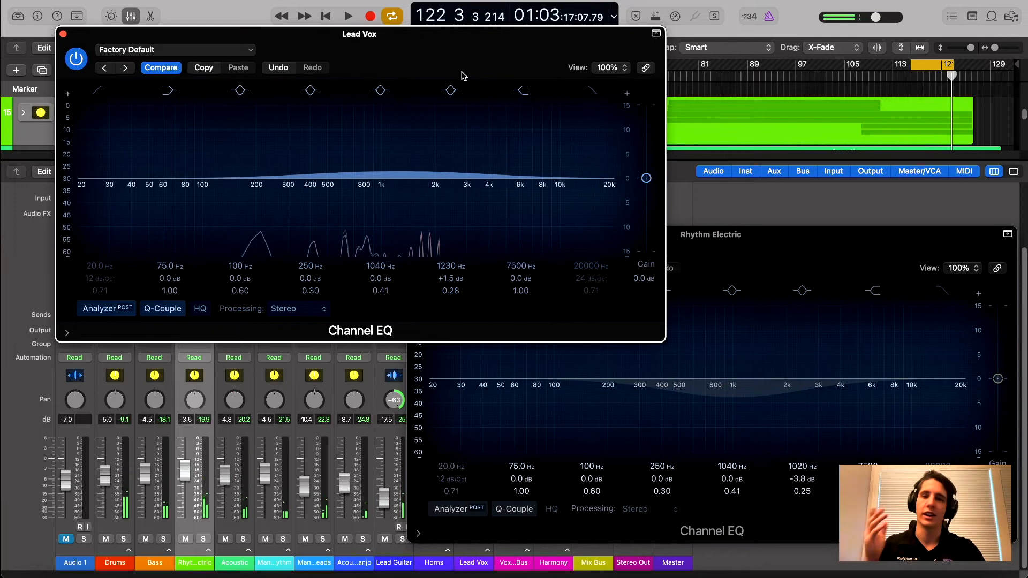
Set the Lead Vox boost to about +1.4 dB at 1340 Hz, and reactivate the Rhythm Electric EQ with about a 2.1 dB cut at 1360 Hz.
left_click_drag(397, 172, 399, 173)
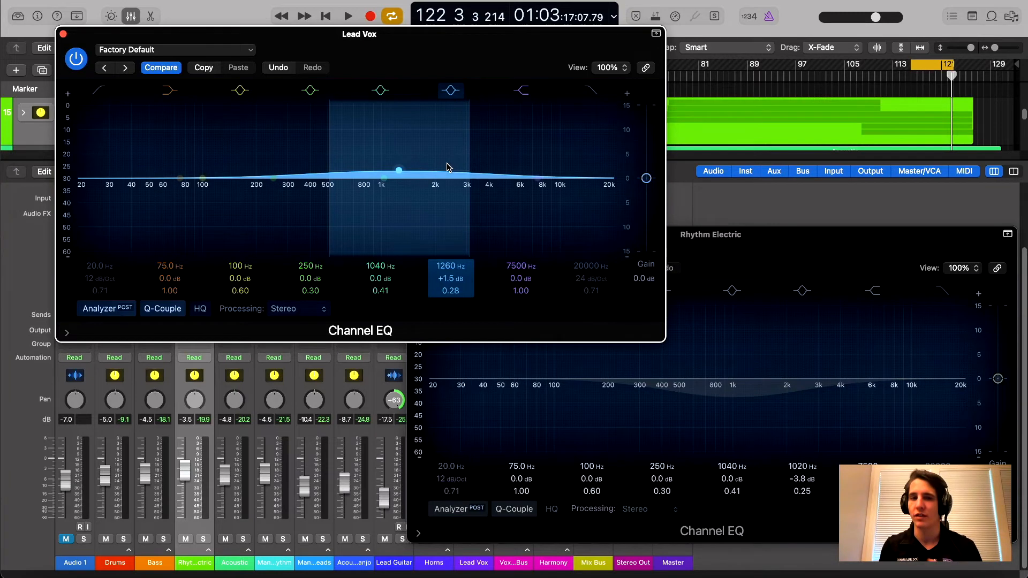
left_click_drag(447, 167, 409, 170)
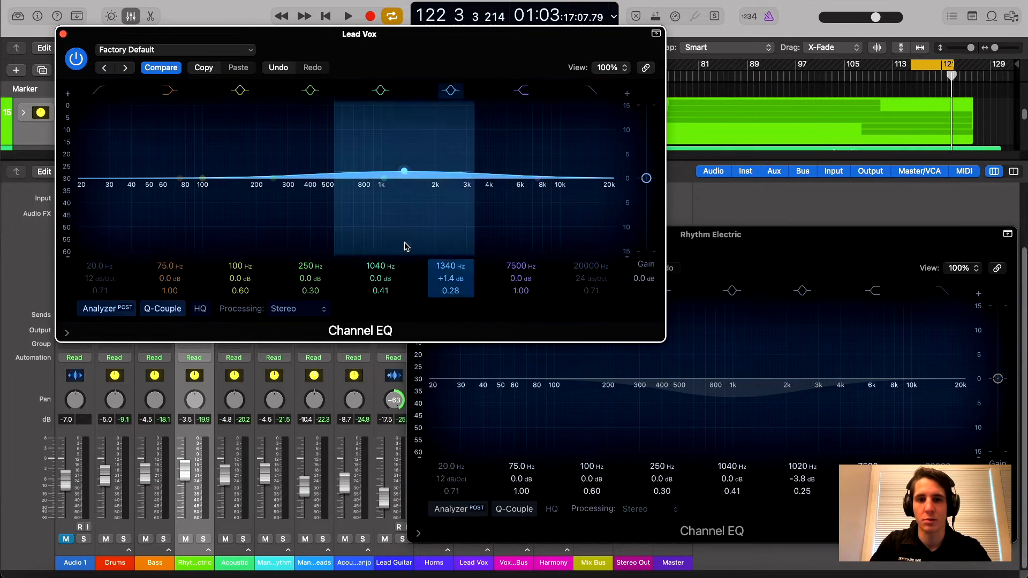
left_click(858, 249)
left_click_drag(859, 249, 759, 153)
left_click_drag(646, 153, 578, 247)
left_click_drag(564, 406, 595, 374)
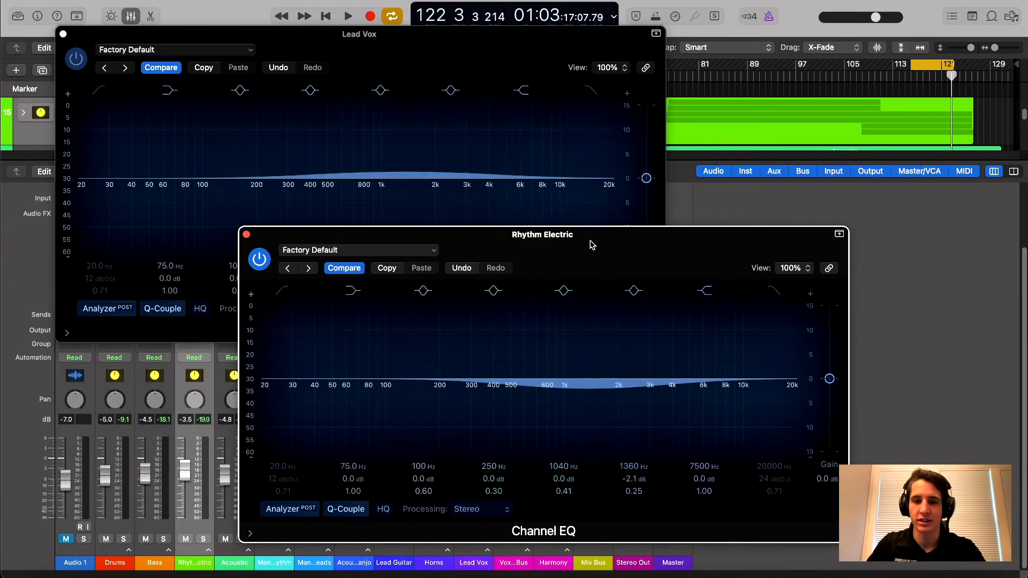
Arrange the Lead Vox and Rhythm Electric EQ windows so both curves and both bypass controls are visible.
left_click_drag(617, 244, 600, 227)
left_click_drag(235, 226, 335, 233)
left_click_drag(95, 27, 75, 8)
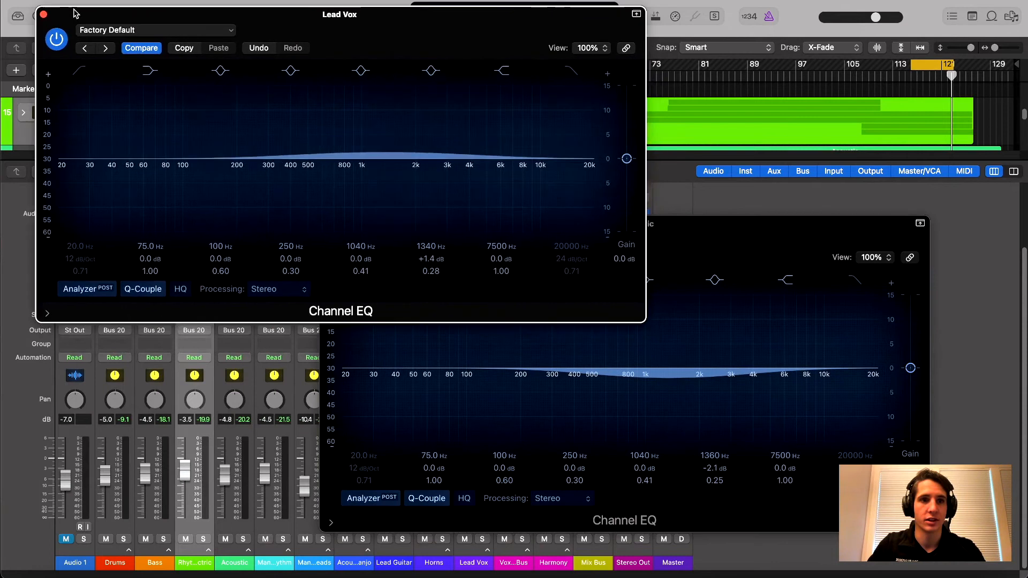
left_click_drag(707, 247, 720, 258)
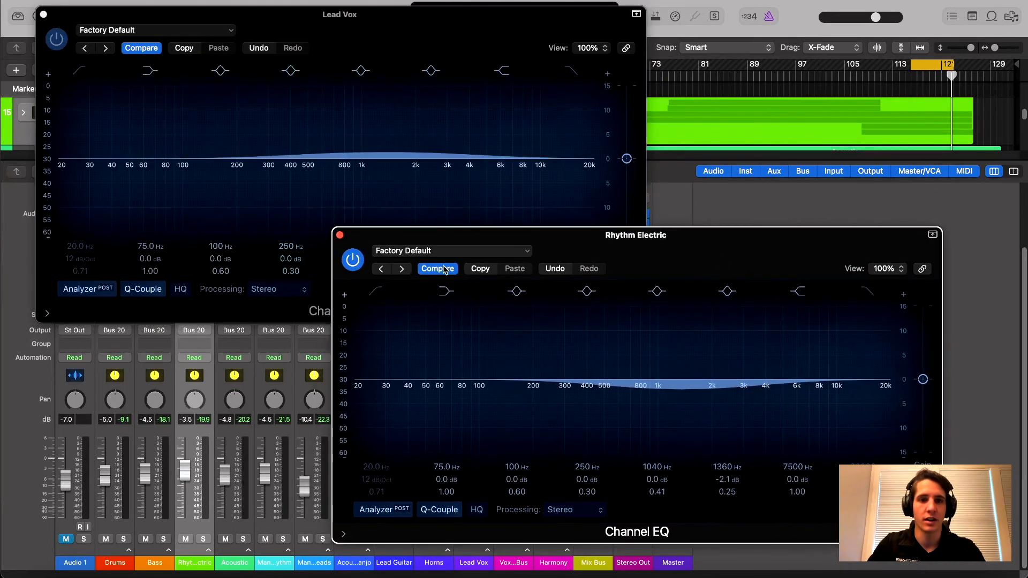
Bypass the Lead Vox and Rhythm Electric EQs and play the looped section to hear the unprocessed mix.
left_click(47, 41)
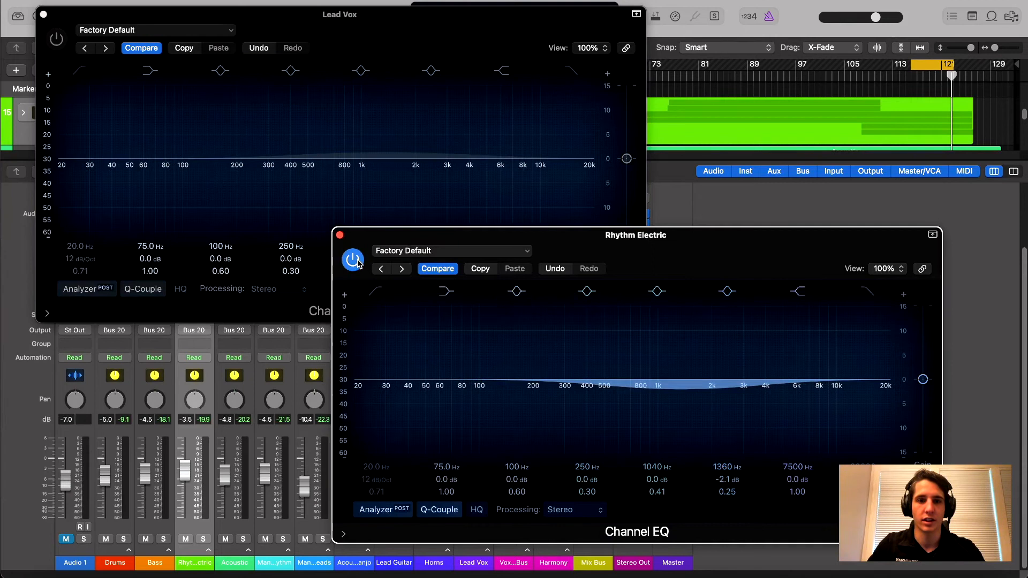
left_click(353, 260)
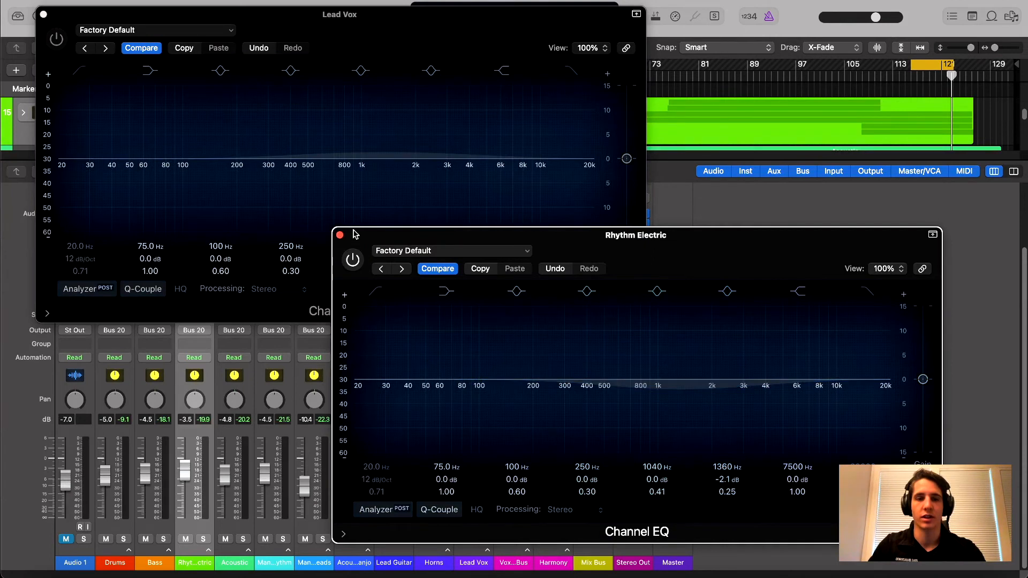
key("space")
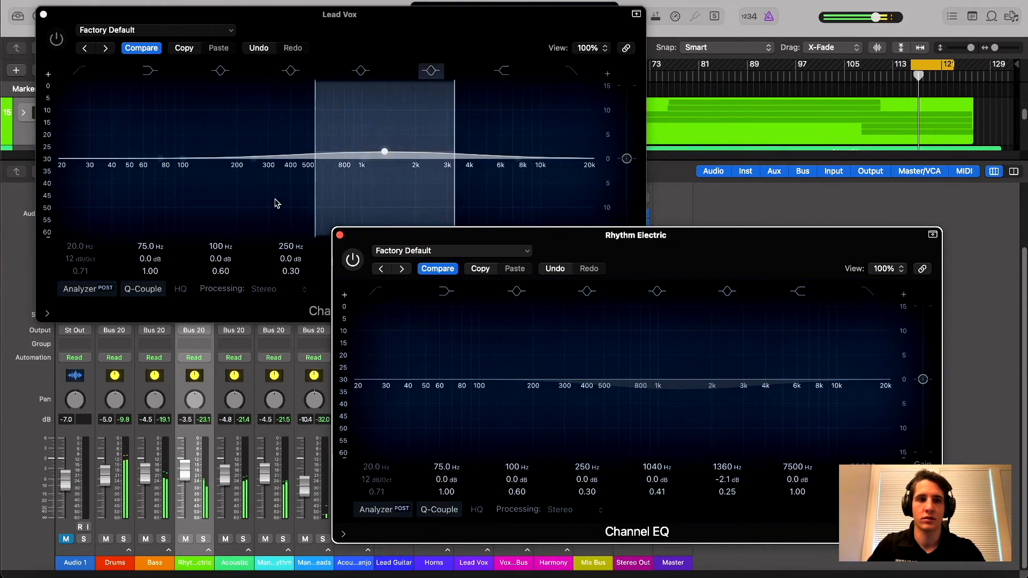
Re-enable the Lead Vox and Rhythm Electric EQs during playback to compare, and close both EQ windows.
left_click(57, 40)
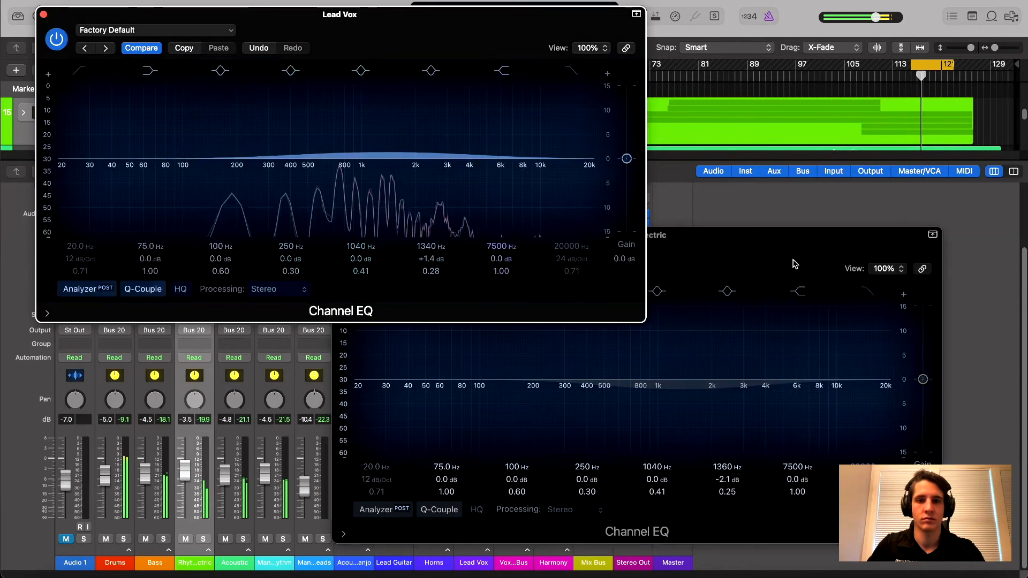
left_click(353, 260)
mouse_move(699, 259)
left_mouse_down()
mouse_move(683, 251)
mouse_move(693, 253)
left_mouse_up()
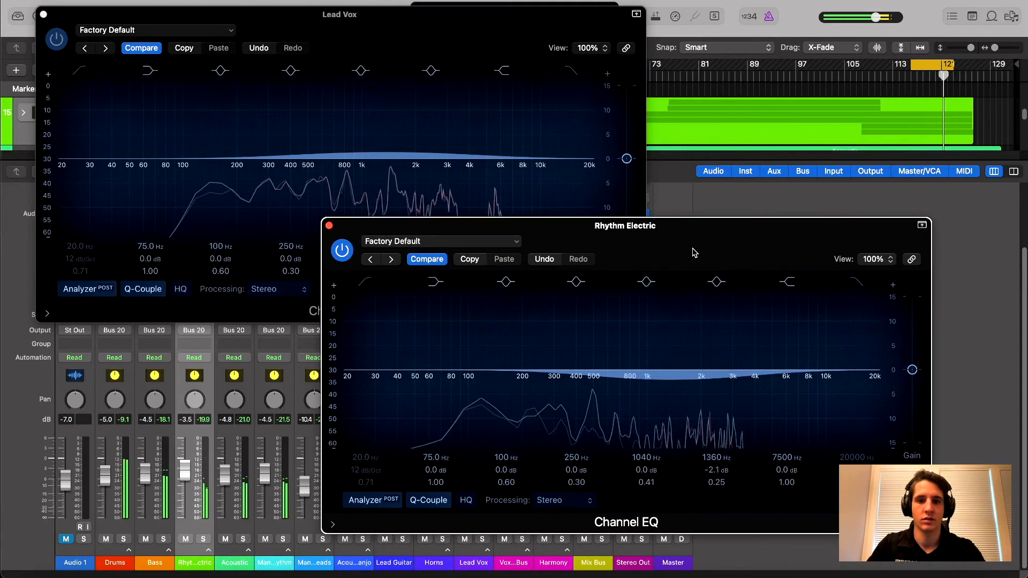
left_click_drag(642, 243, 643, 251)
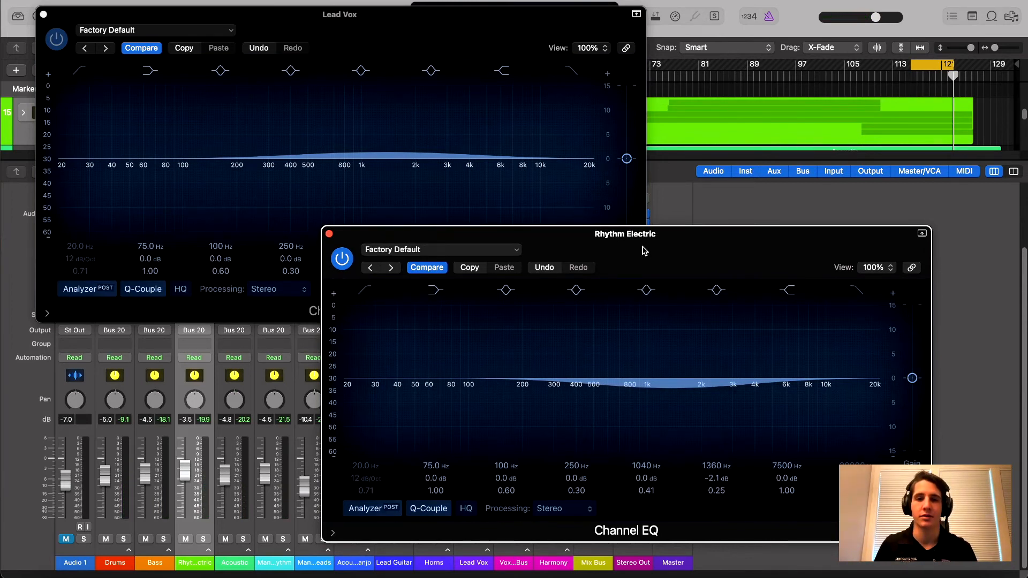
left_click(329, 234)
left_click(44, 15)
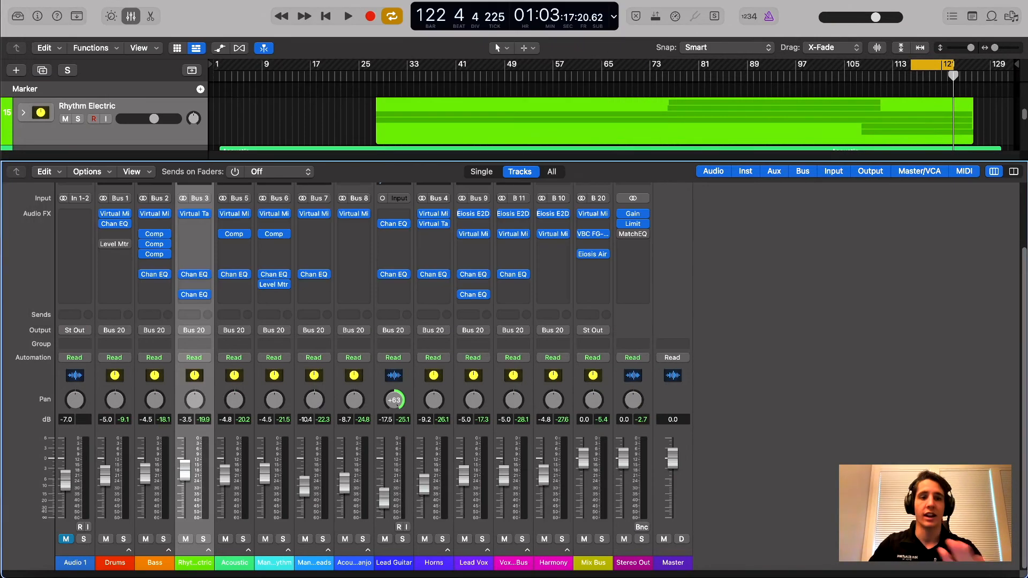